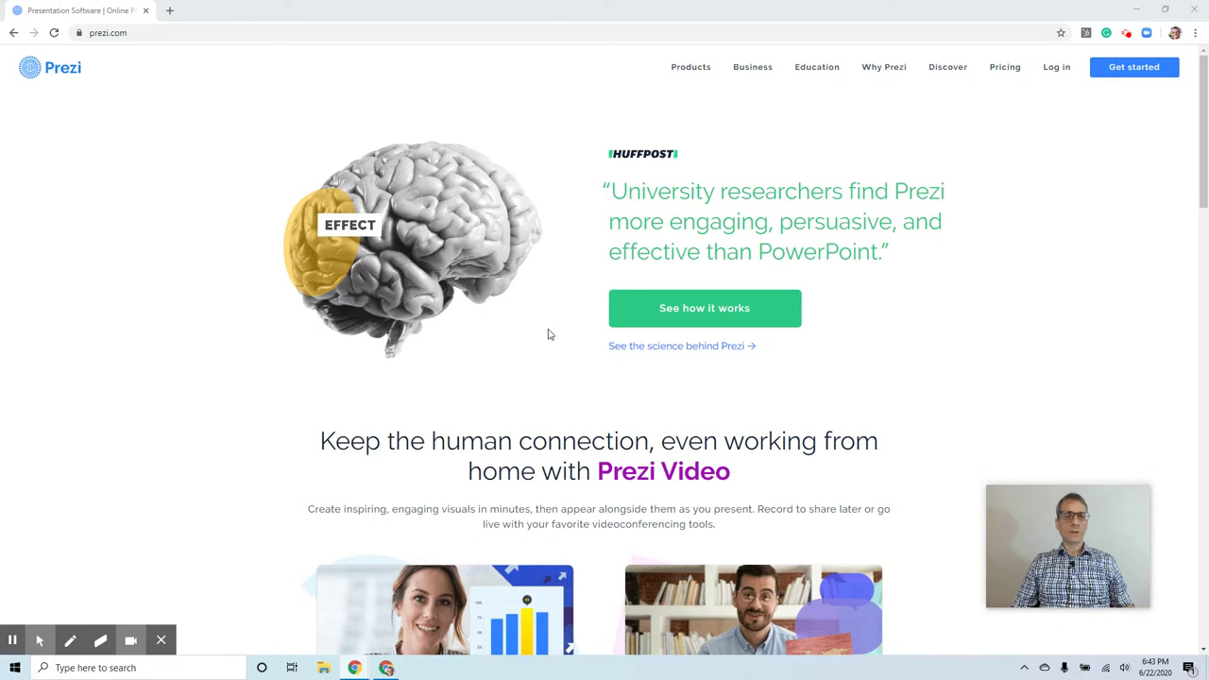
- Select the prezi.com address in the browser's address bar
click(149, 33)
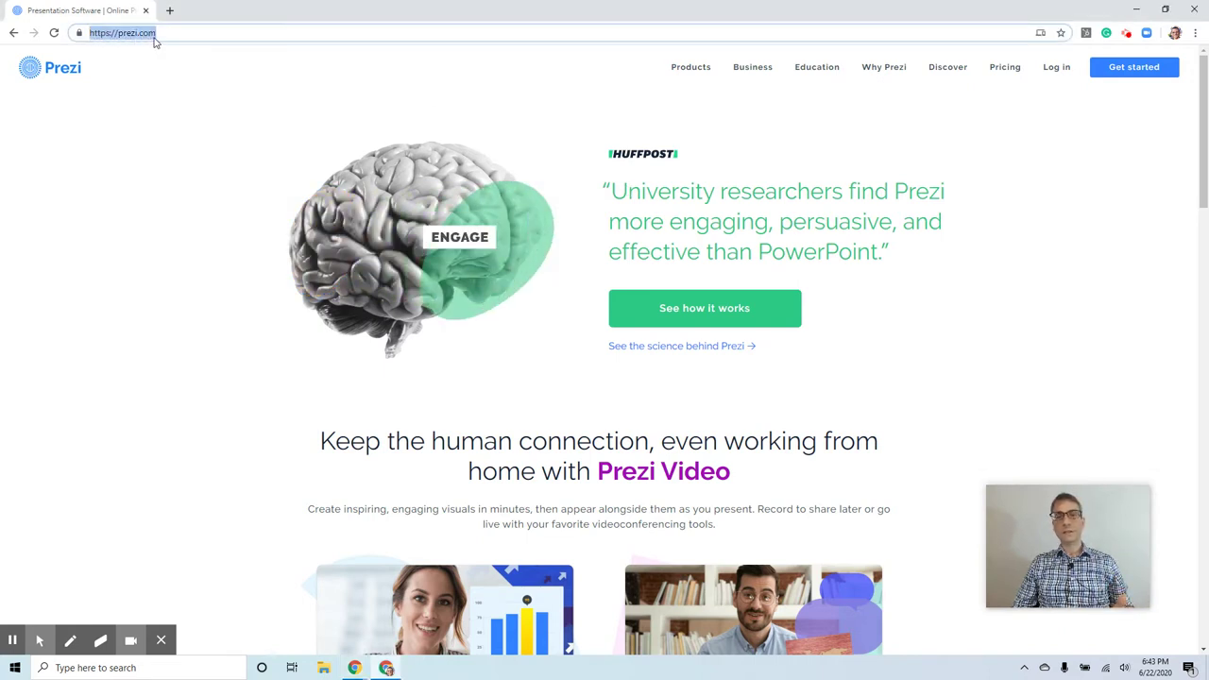
- Open the Prezi login page and sign in to the account with the saved password
click(1062, 70)
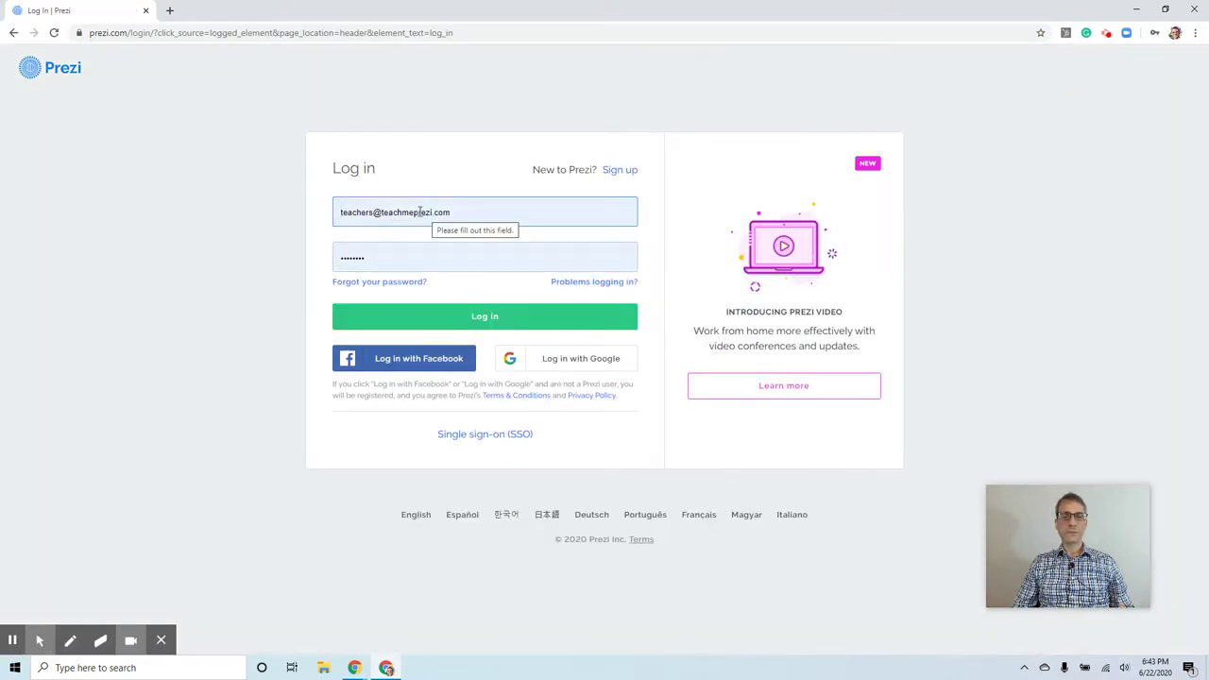
click(426, 260)
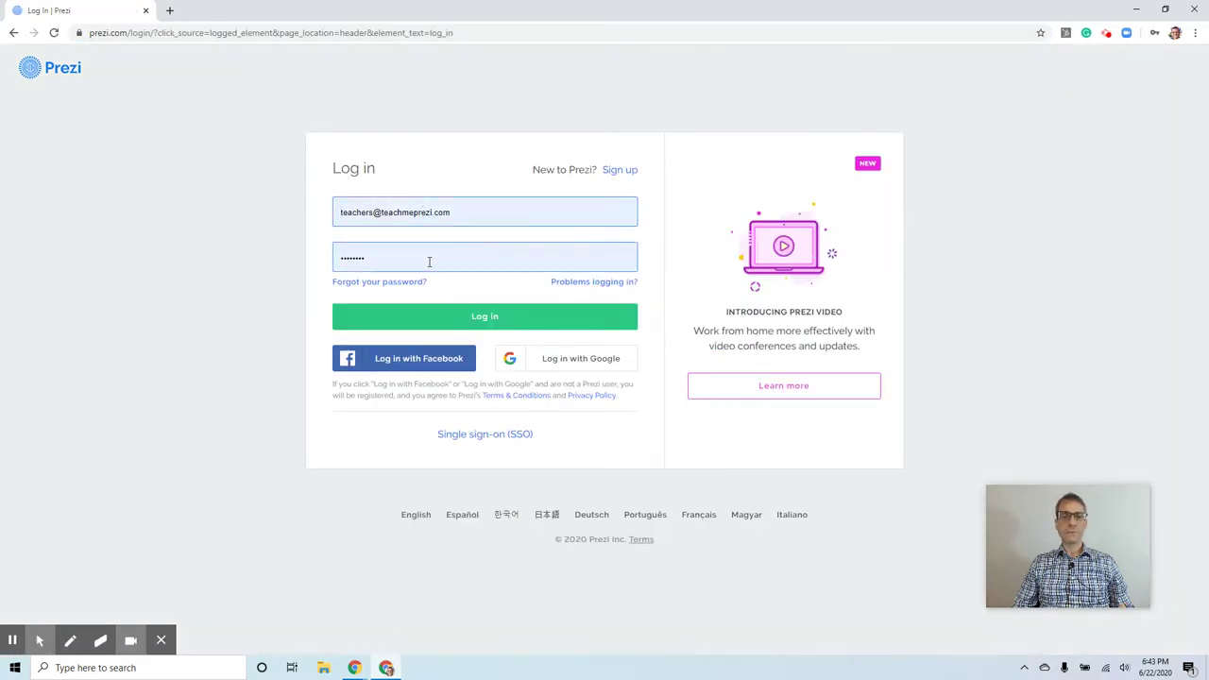
click(290, 265)
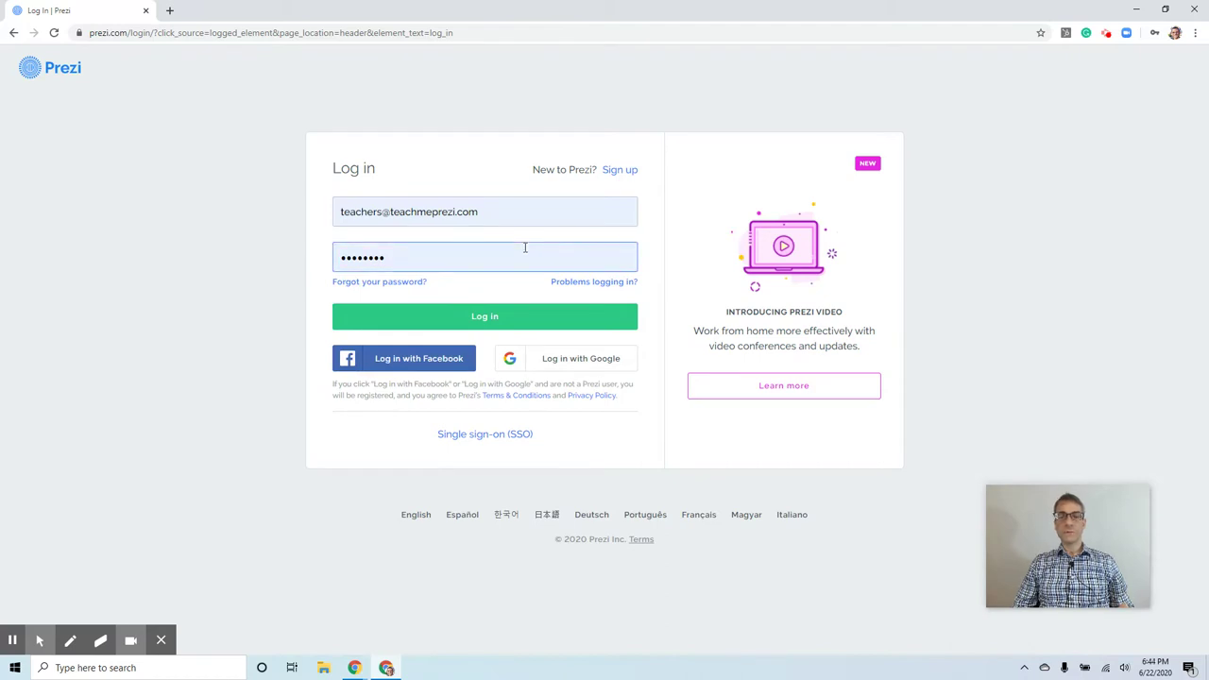
click(487, 318)
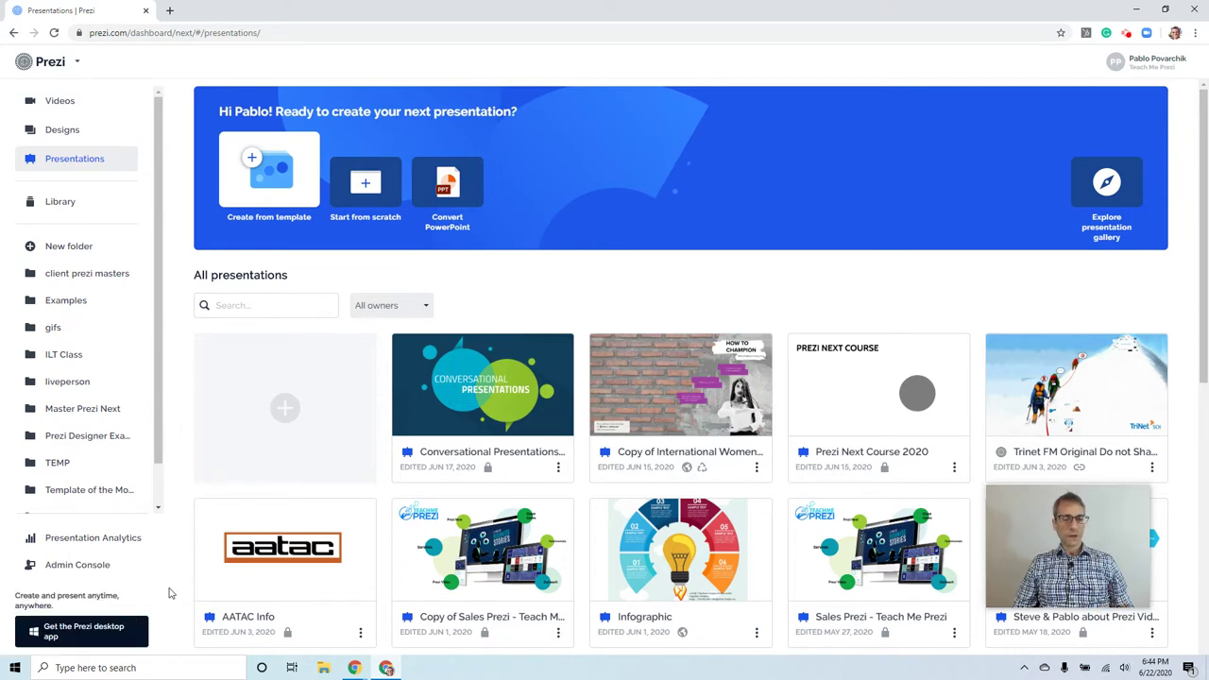
drag(170, 572, 92, 618)
click(92, 619)
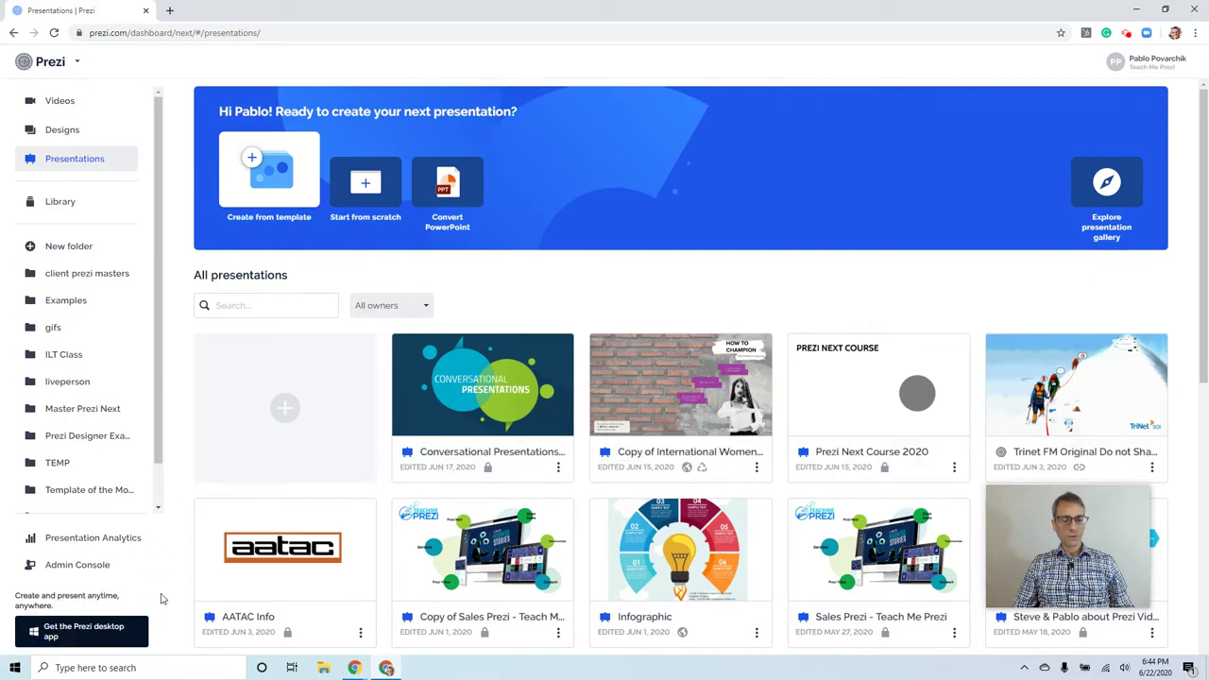
- Download the Prezi Next desktop installer to Downloads and run it
click(82, 634)
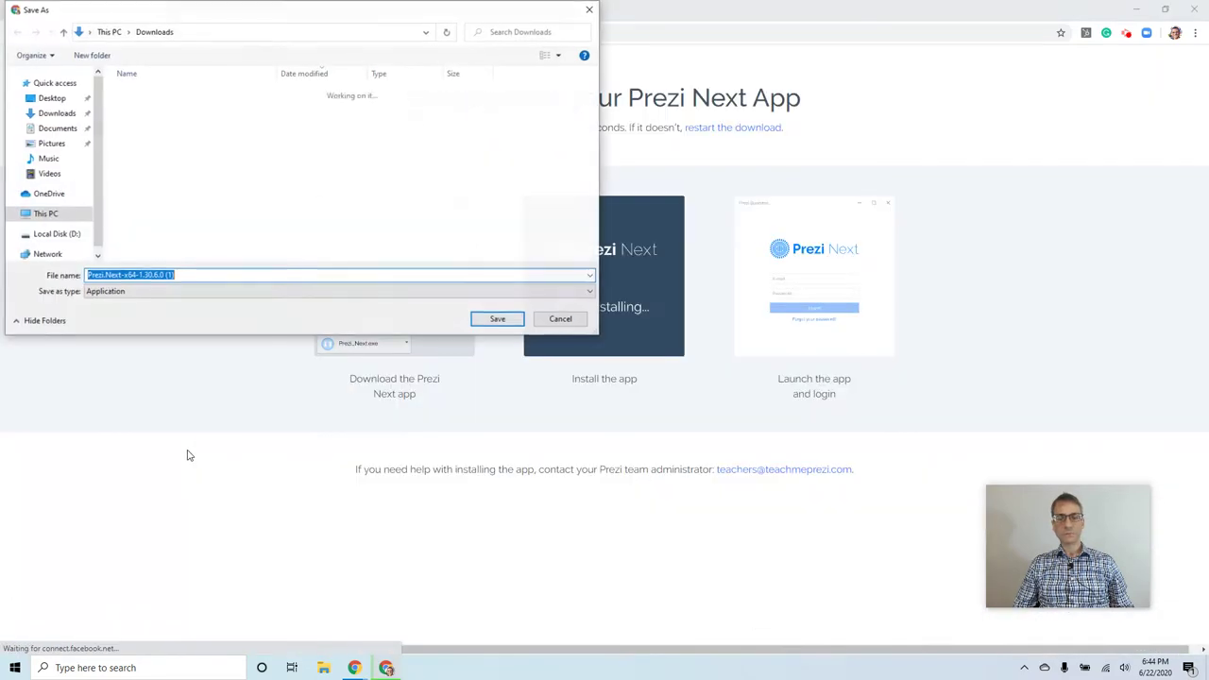
drag(235, 14, 279, 53)
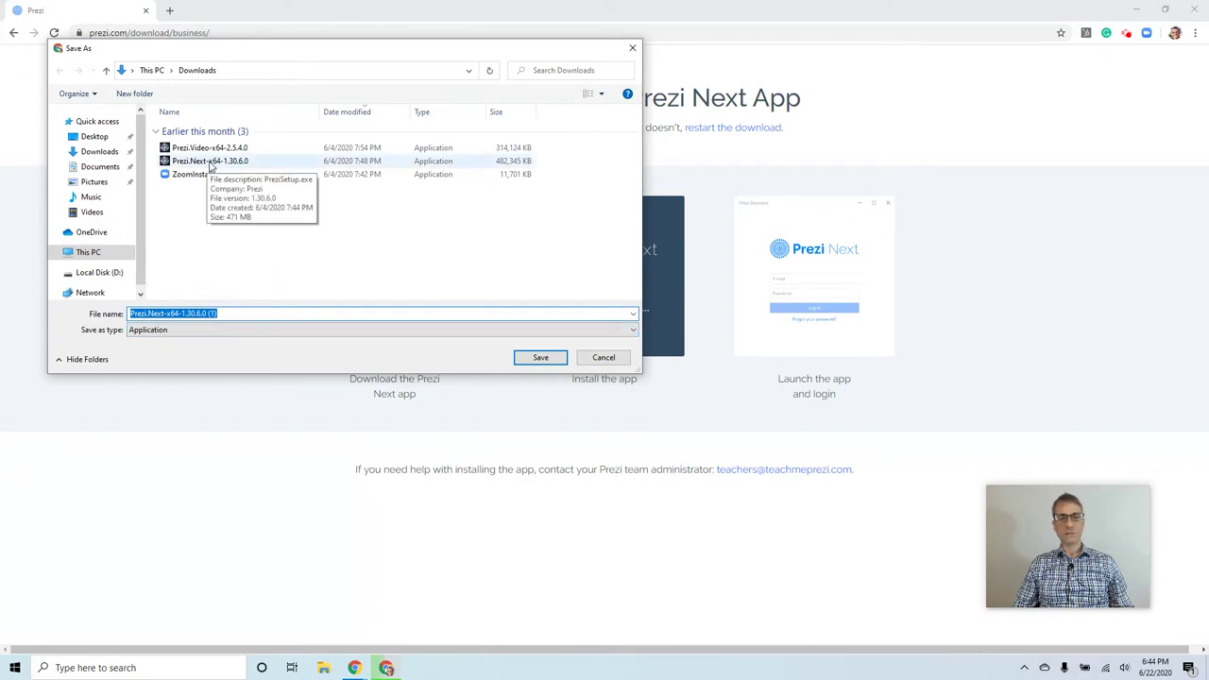
key(Return)
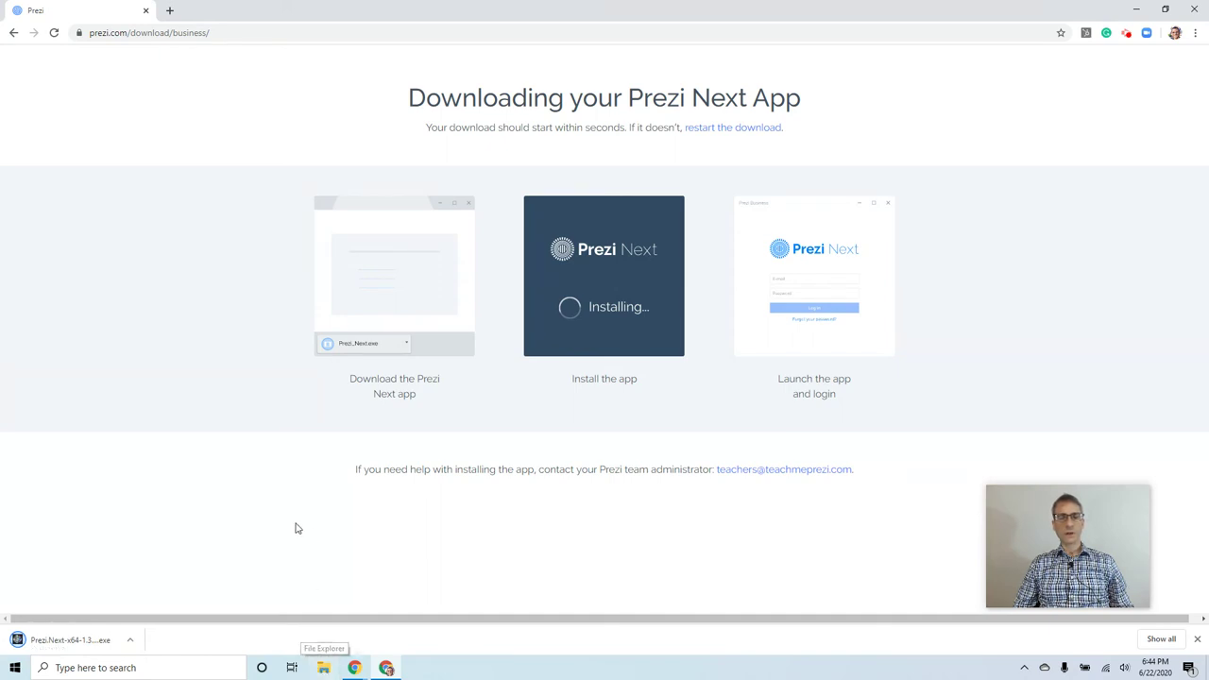
click(65, 641)
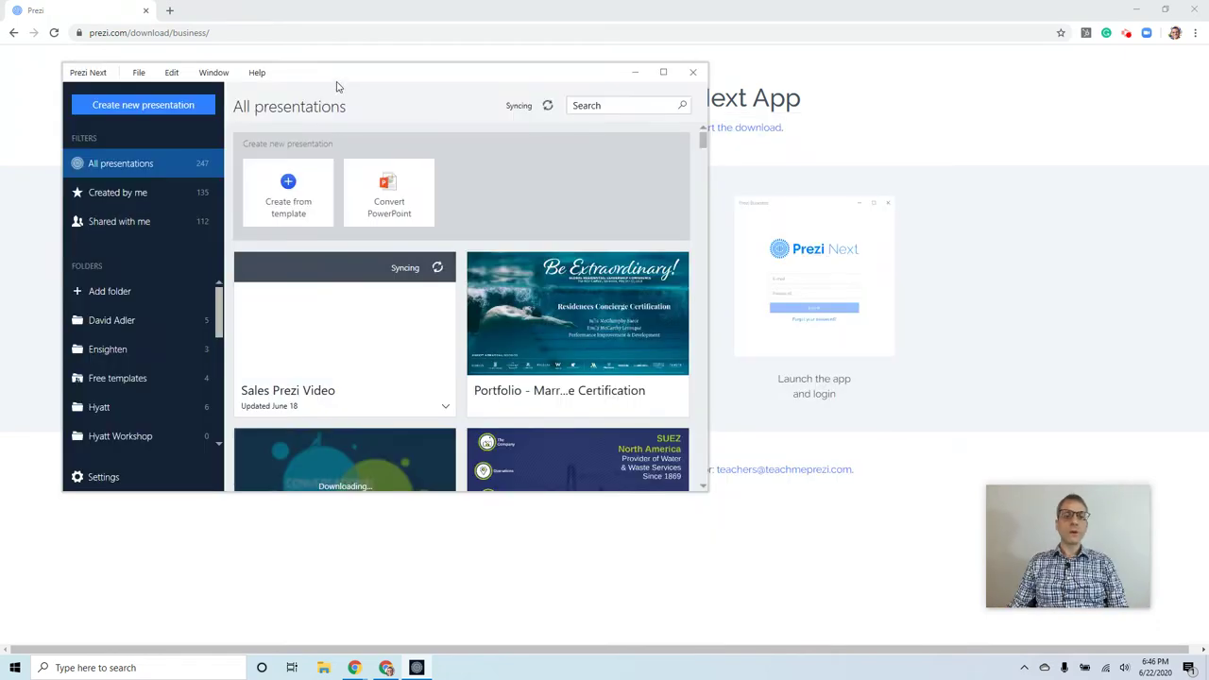
- Maximize the Prezi Next window showing the All presentations library
double_click(337, 74)
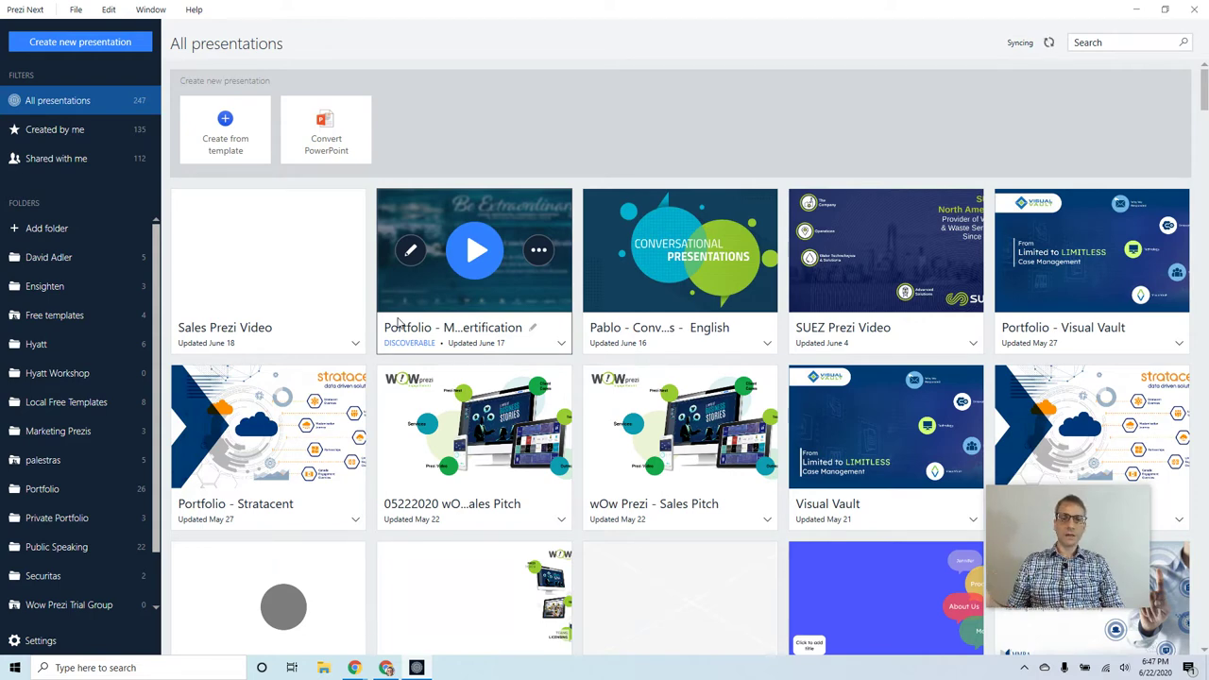
- Open the File menu in the Prezi Next title bar
click(76, 9)
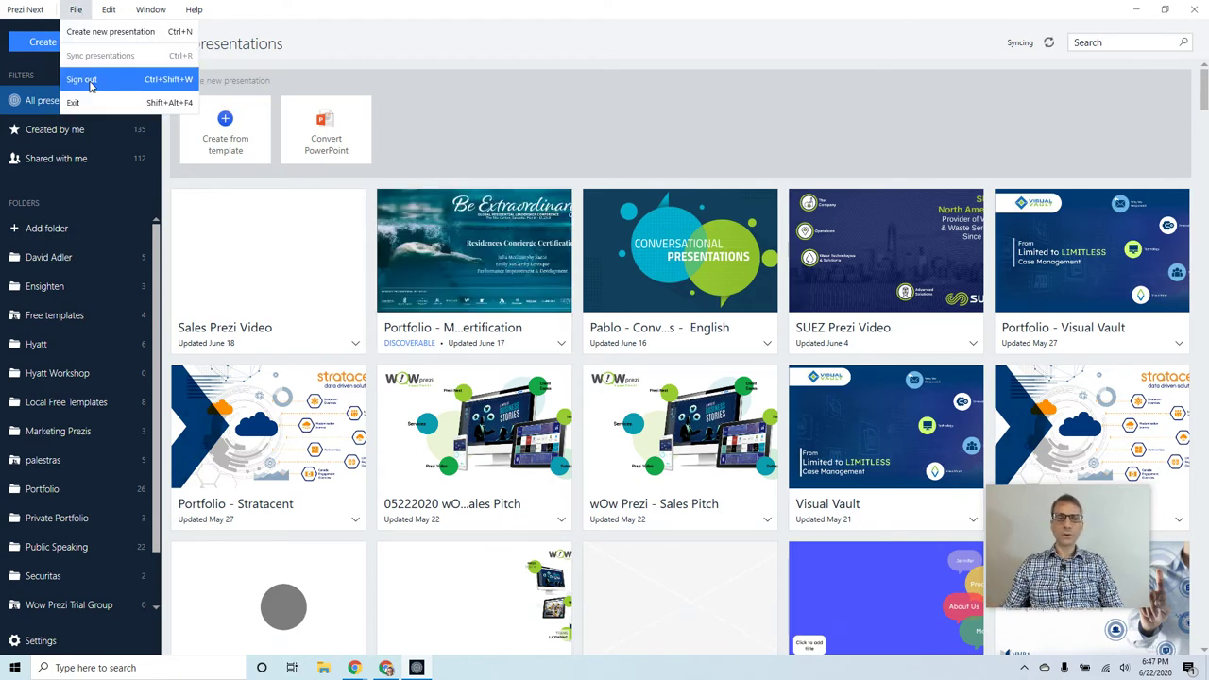
- Sign out of Prezi Next and log back in with email and password
click(82, 80)
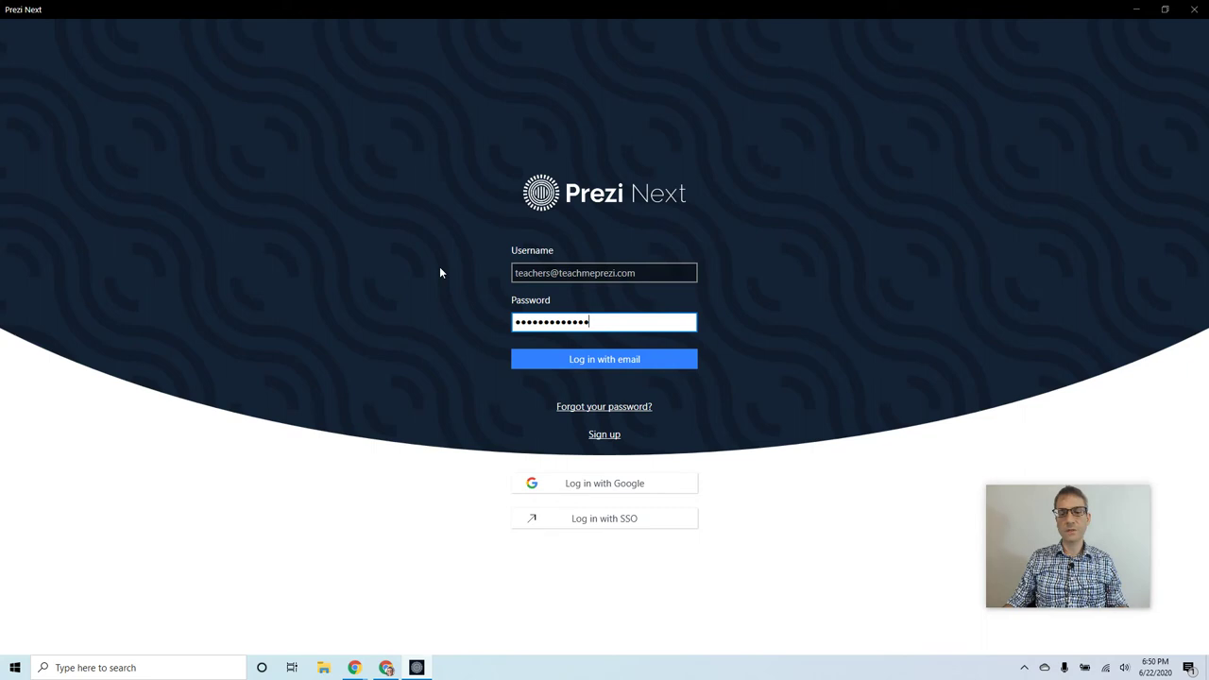
click(572, 360)
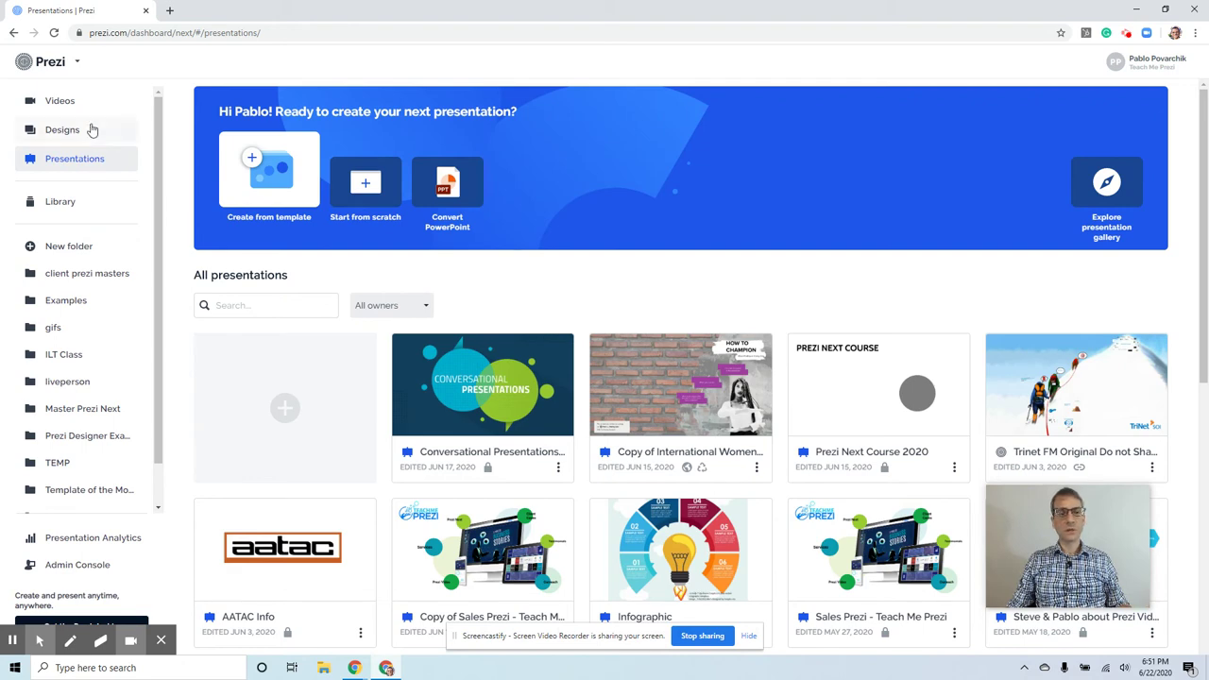
- From the Videos section, save the Prezi Video desktop installer
click(66, 107)
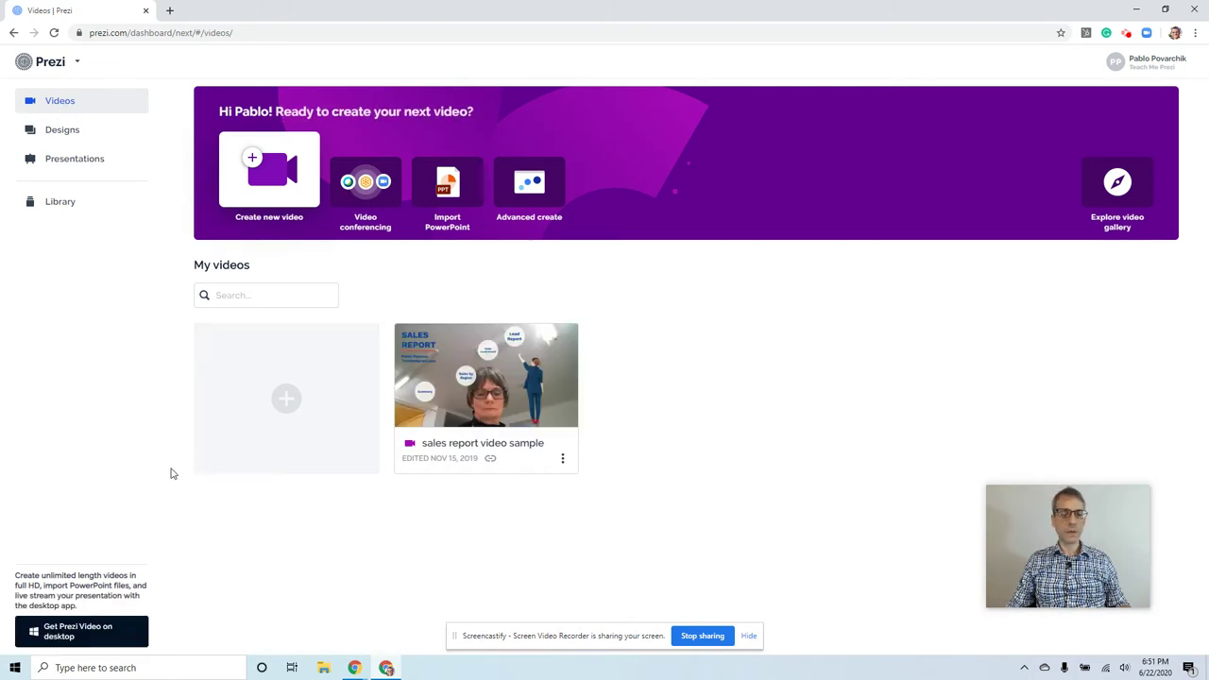
click(72, 638)
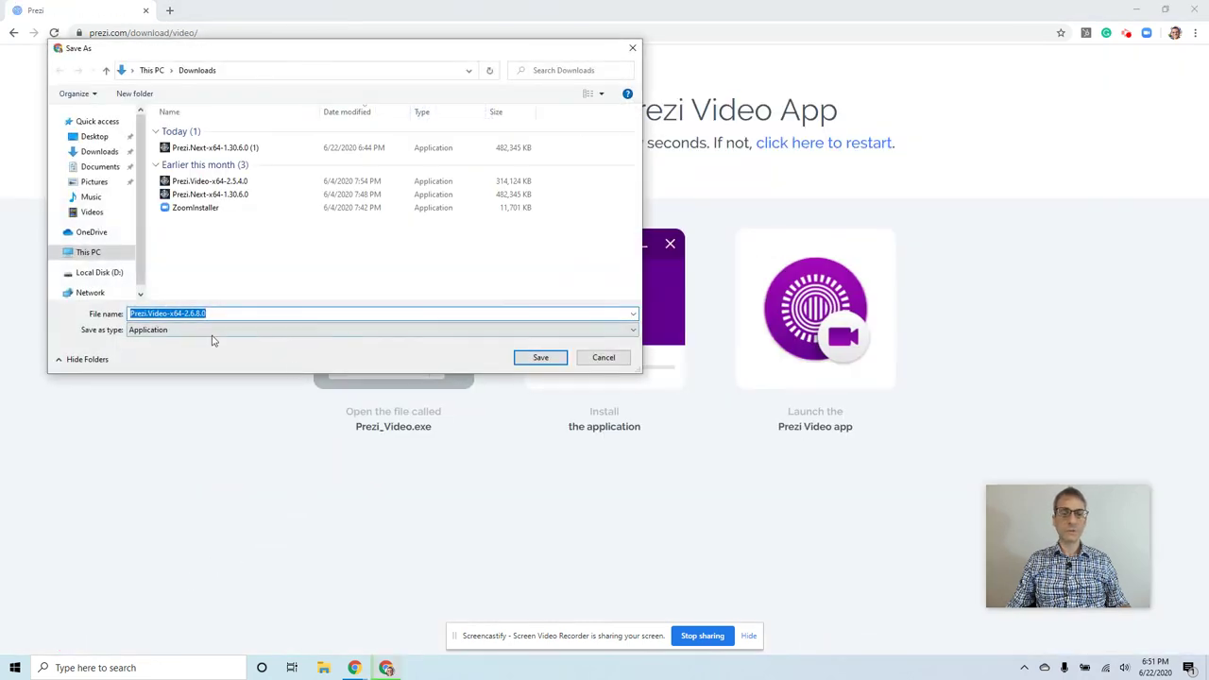
key(Return)
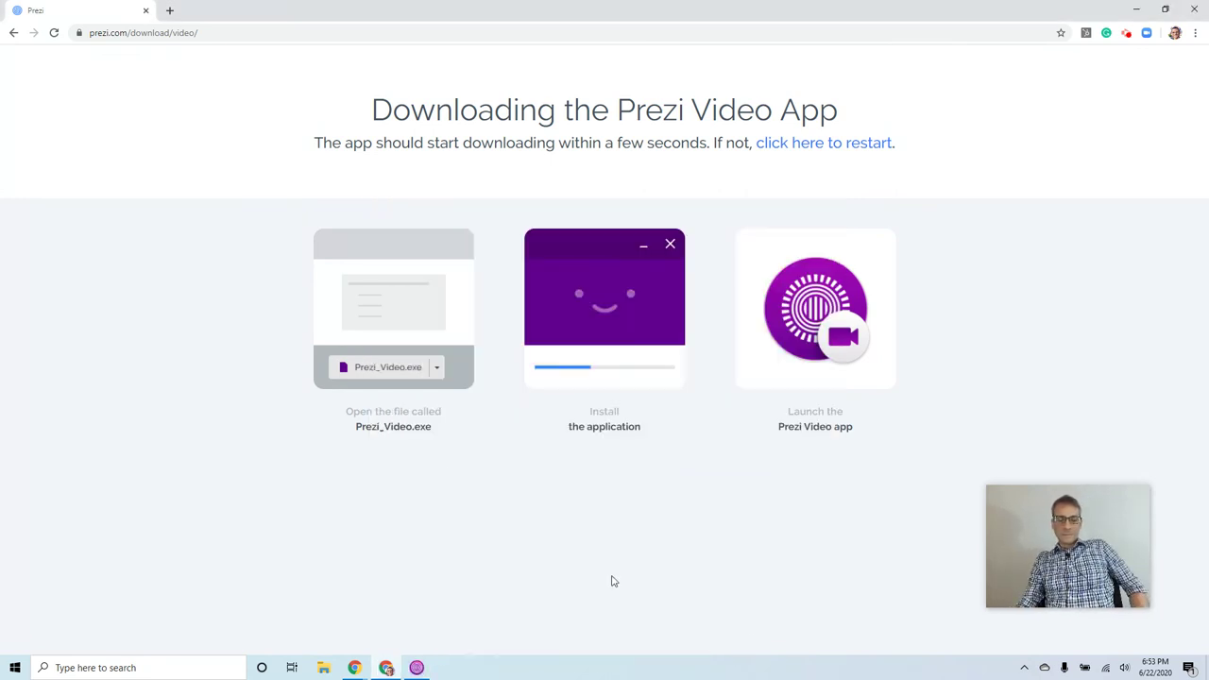
- Get past Prezi Video's welcome screens and open its hamburger main menu
click(417, 668)
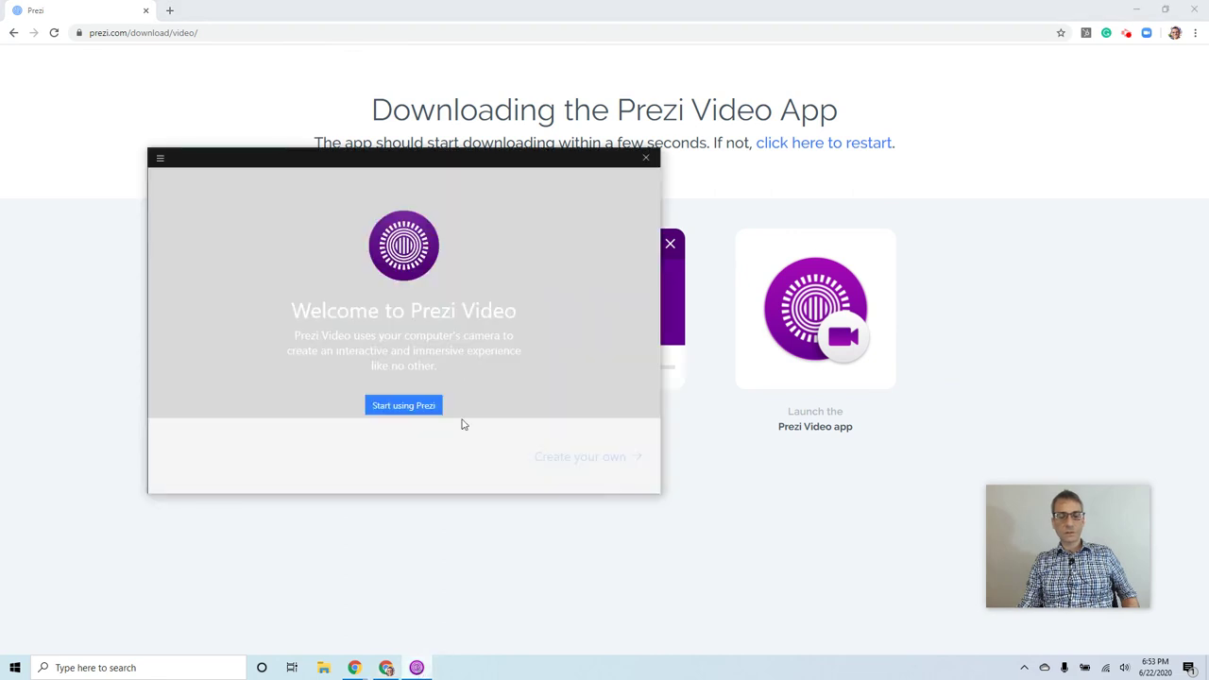
click(408, 411)
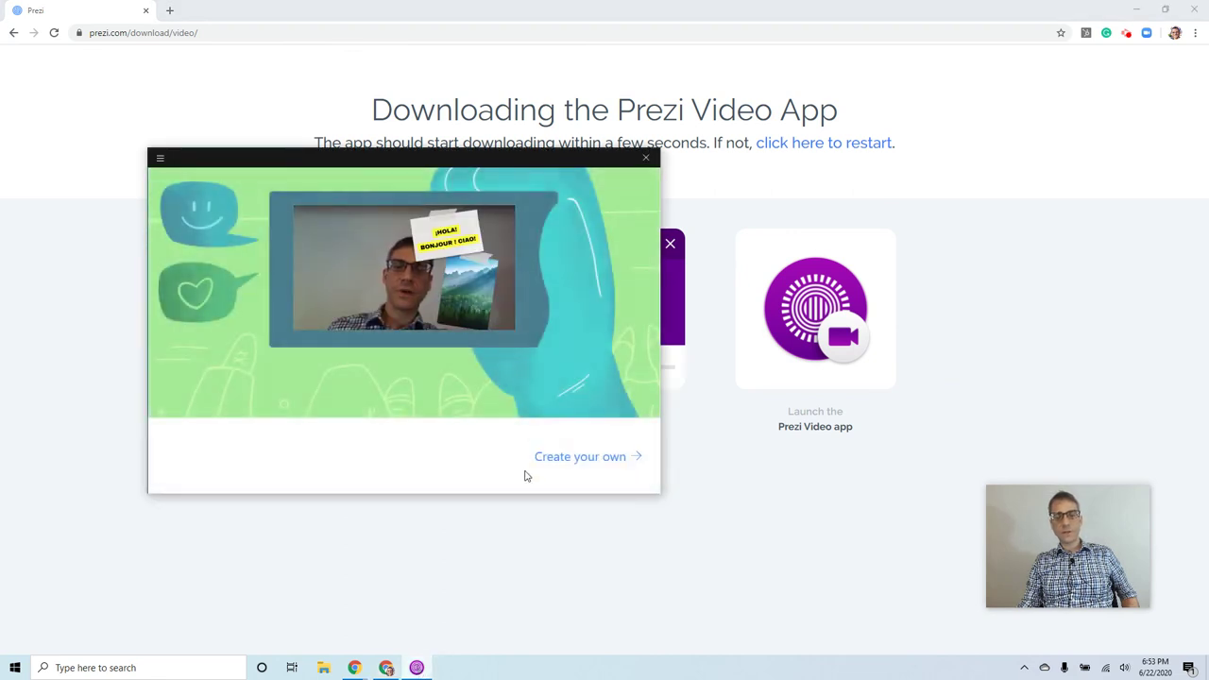
click(161, 158)
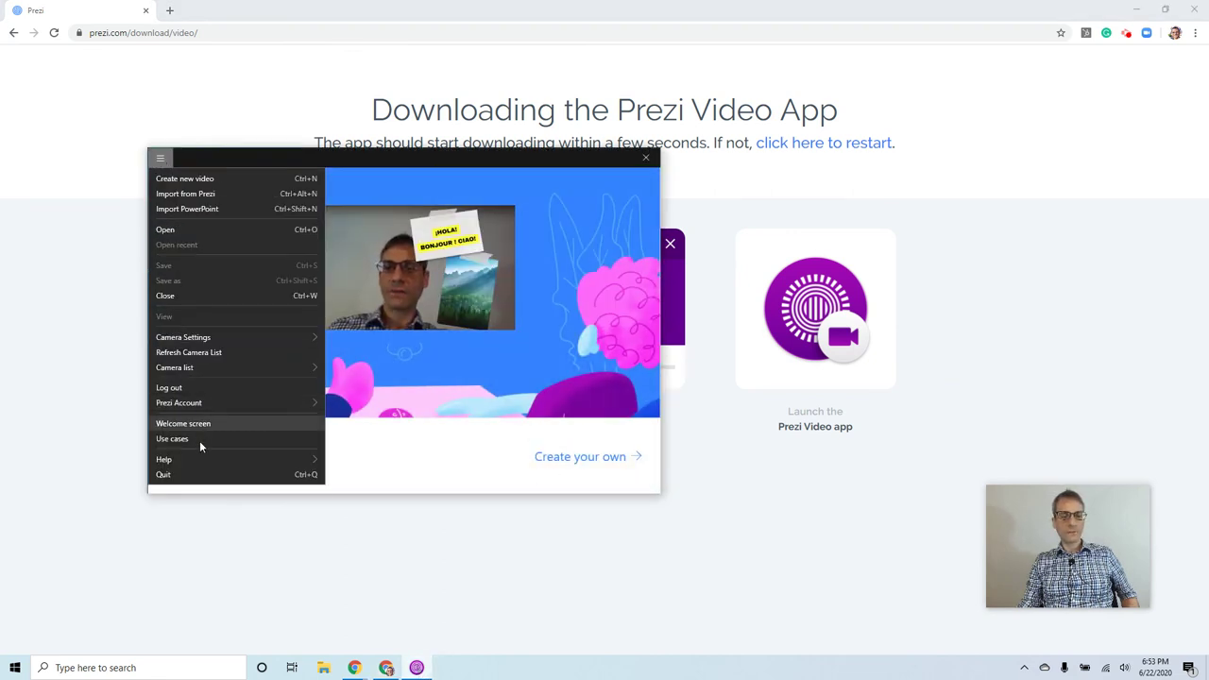